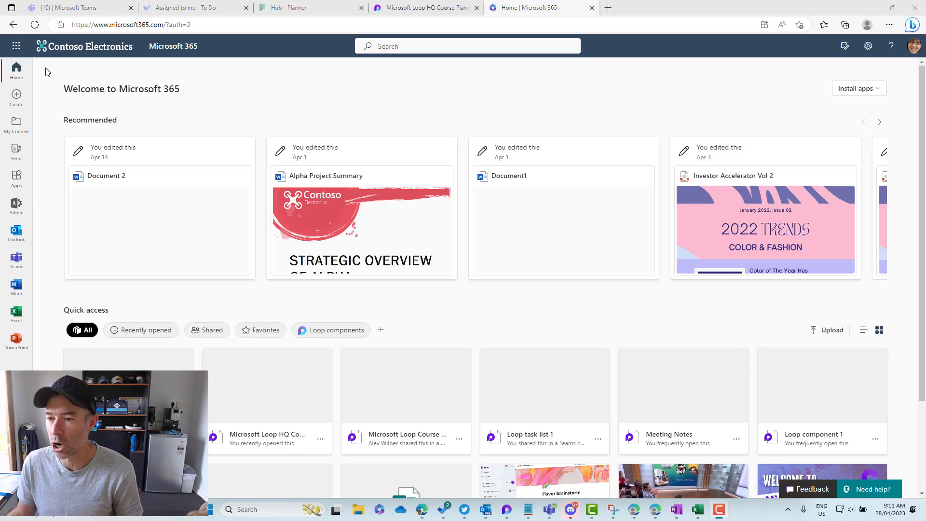
Open SharePoint's Microsoft Loop HQ site from the app launcher, then head to Admin.
left_click(16, 46)
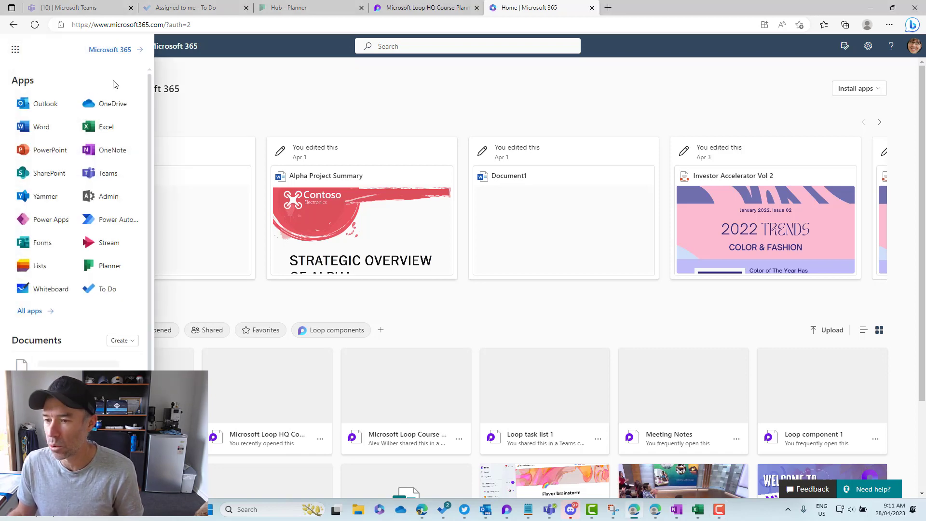
left_click(42, 178)
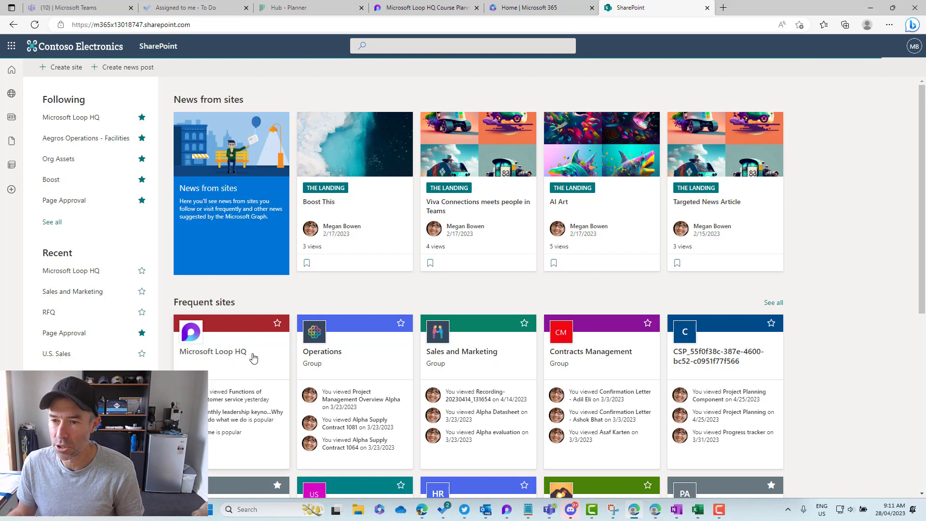
left_click(256, 372)
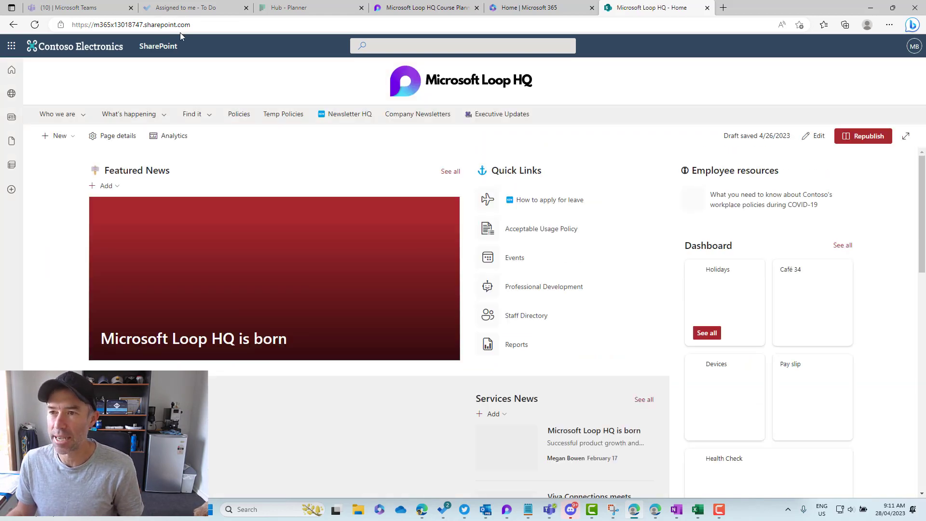
left_click_drag(125, 24, 184, 24)
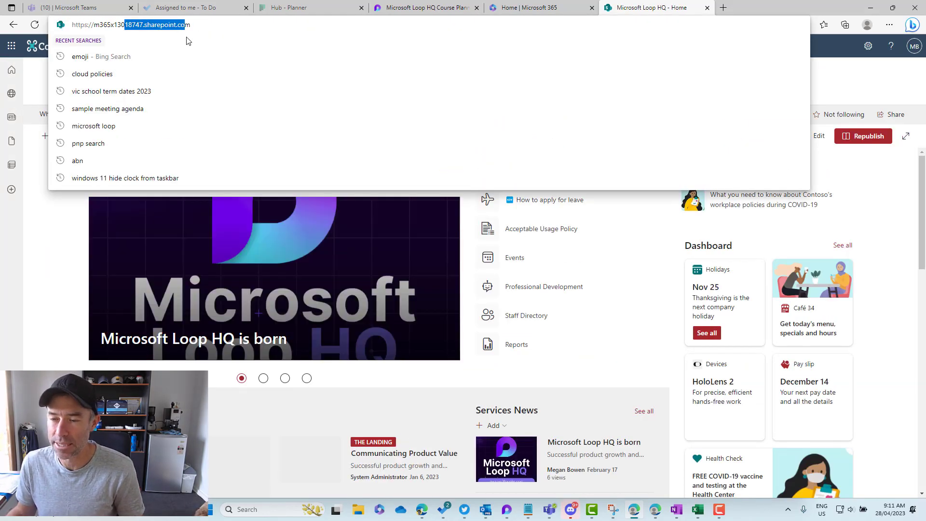
left_click(11, 46)
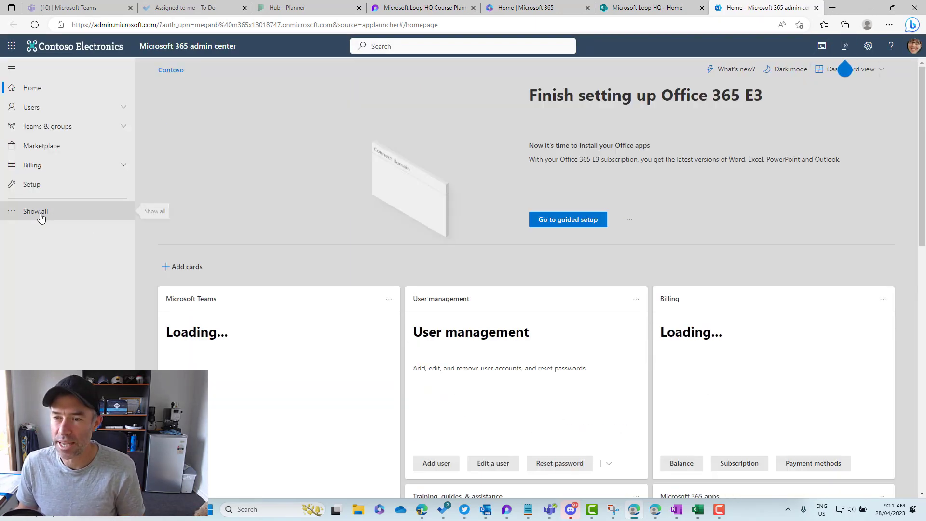
Open the SharePoint admin center's Active sites list.
left_click(41, 213)
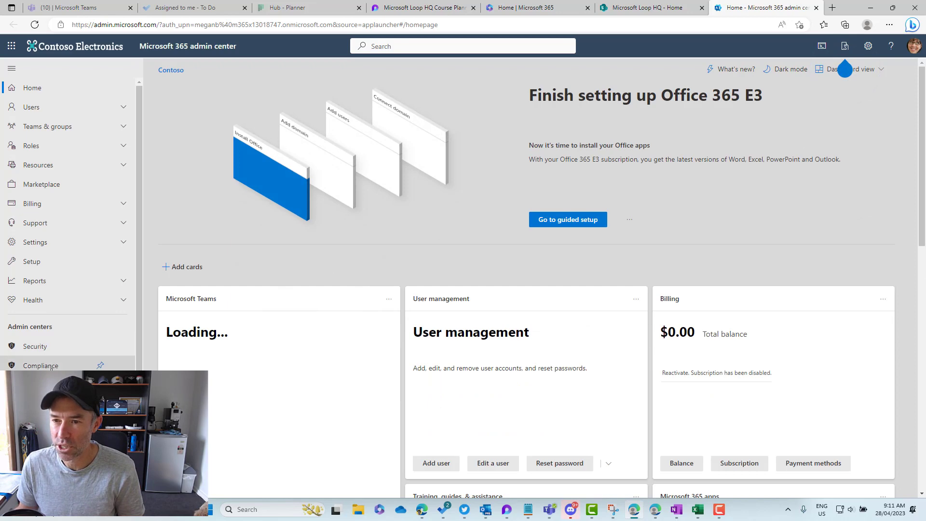
left_click(844, 68)
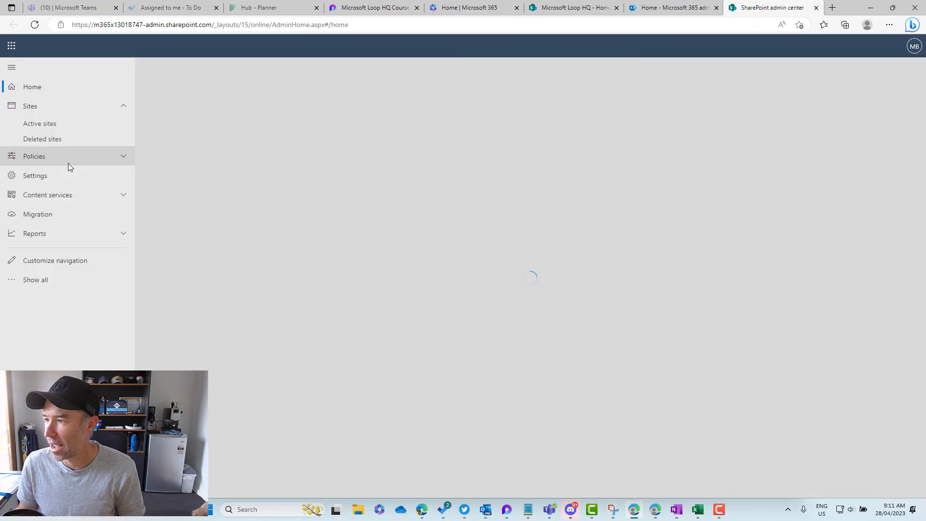
left_click(51, 125)
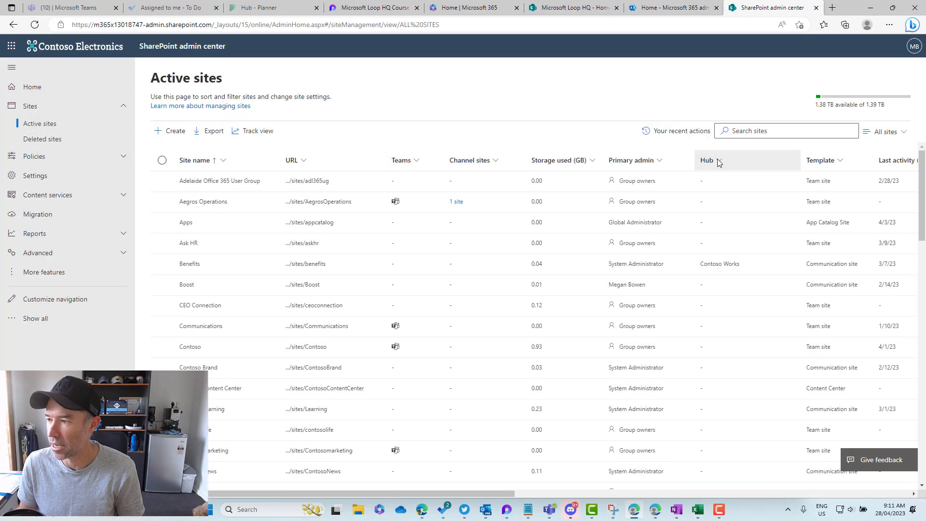
Check the Hub column filter options and scroll down to find Contoso Works.
left_click(718, 162)
mouse_move(718, 192)
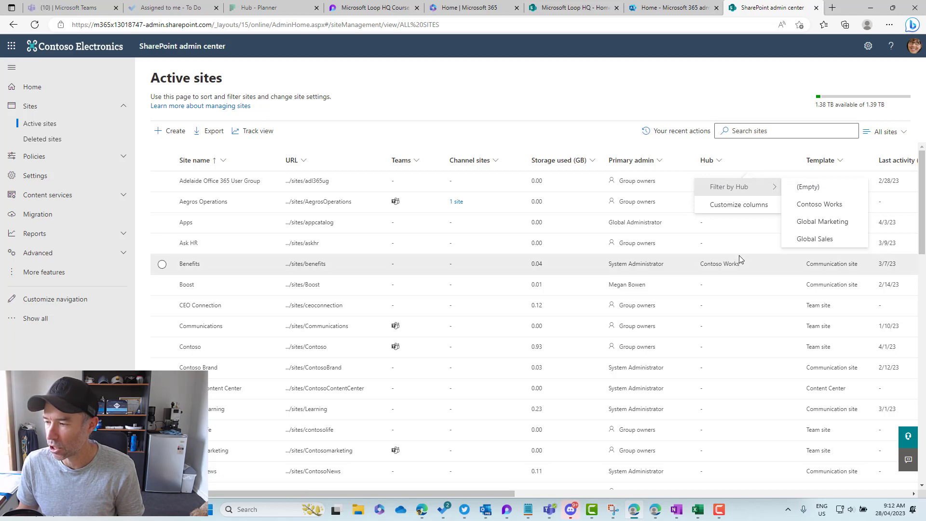
scroll(739, 256, "down", 2)
scroll(741, 259, "down", 2)
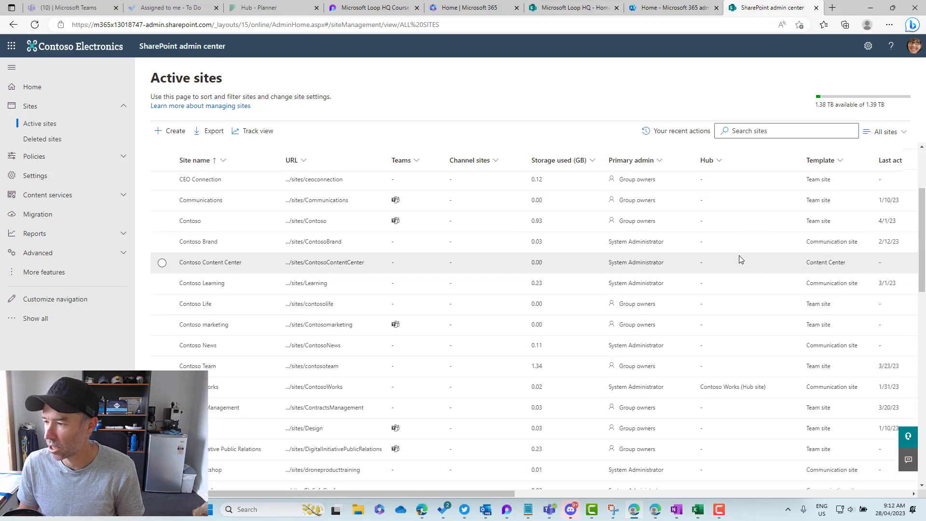
scroll(742, 259, "down", 5)
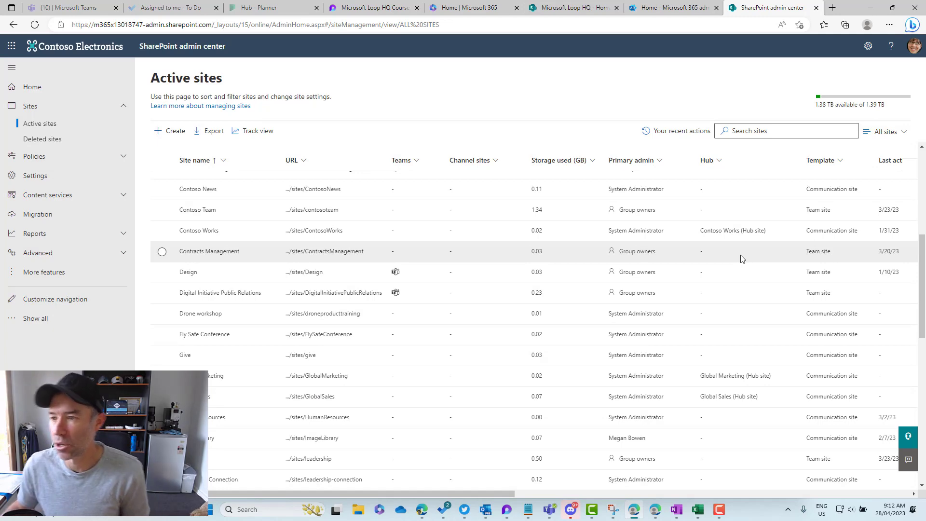
scroll(636, 295, "down", 1)
scroll(636, 295, "down", 2)
scroll(634, 296, "up", 9)
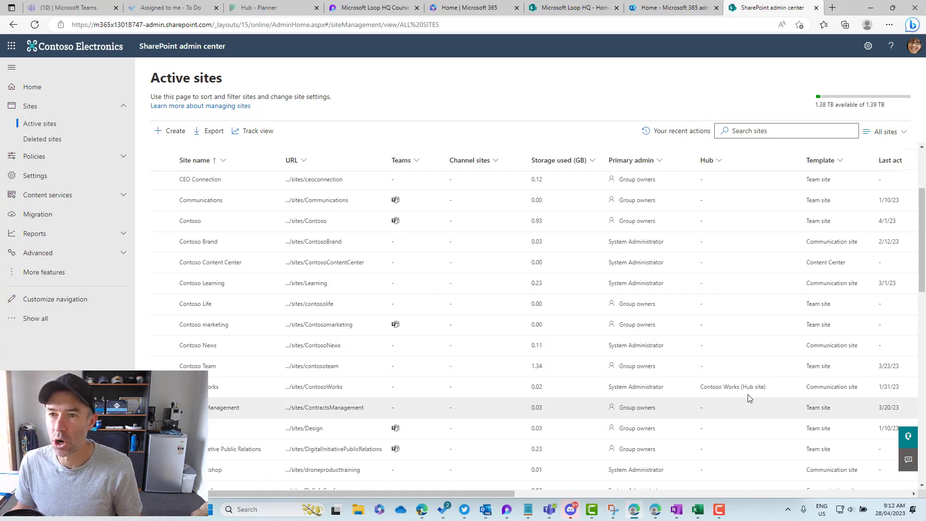
Open the Contoso Works site and dismiss the site design and next-steps panels.
left_click(314, 386)
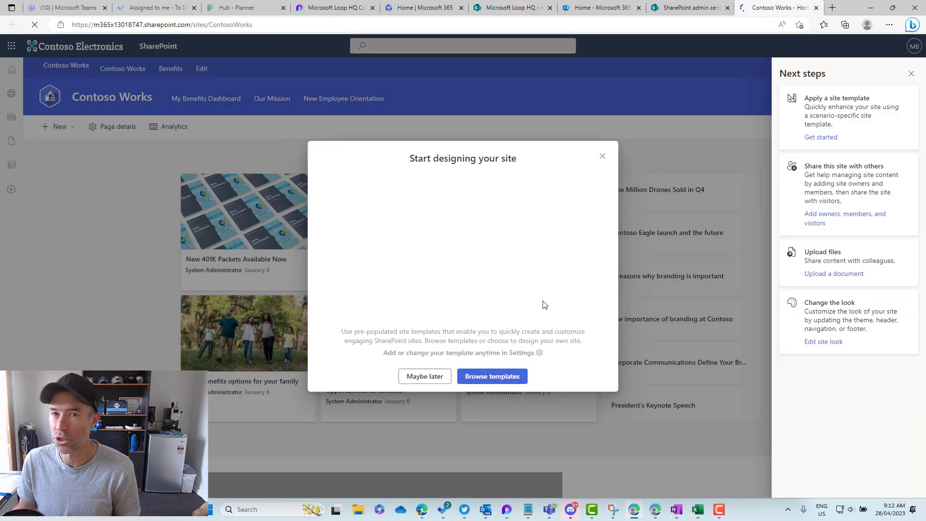
left_click(603, 155)
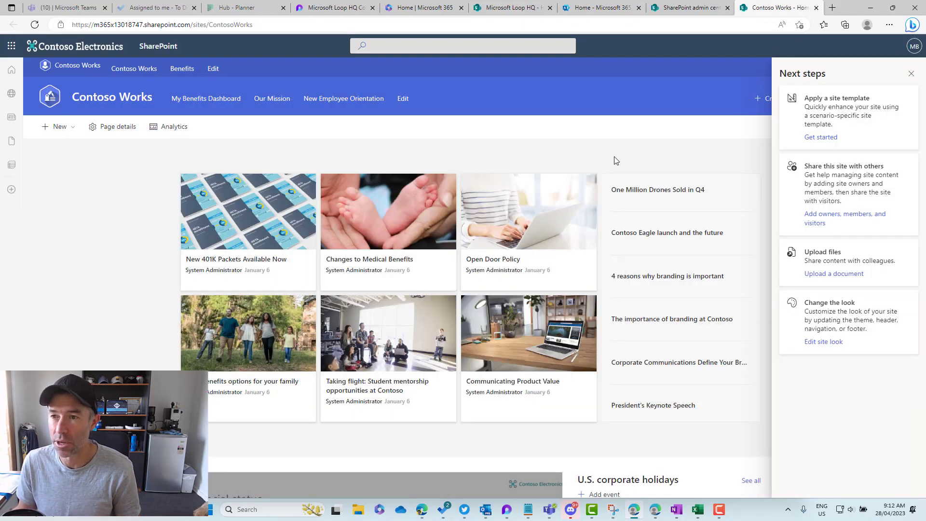
left_click(911, 75)
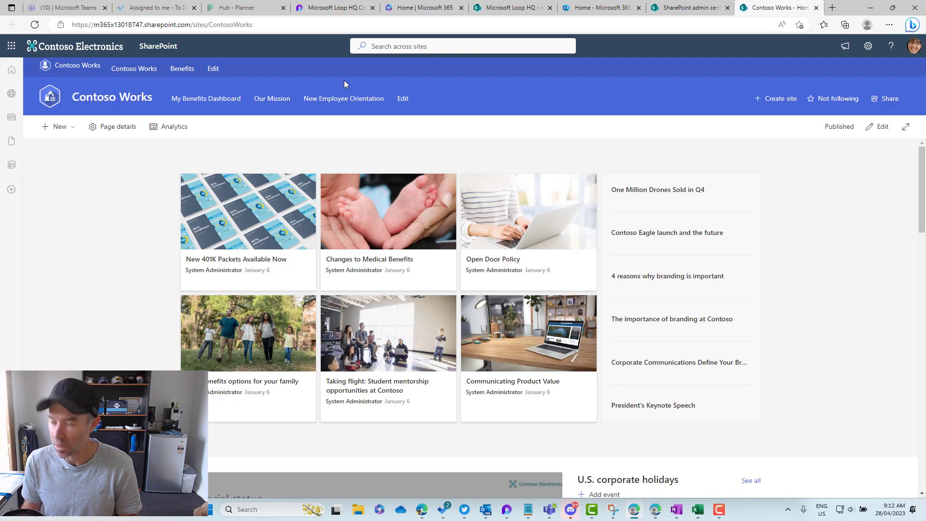
Create a new team site named 'AU Sales' and continue to the members step.
left_click(776, 100)
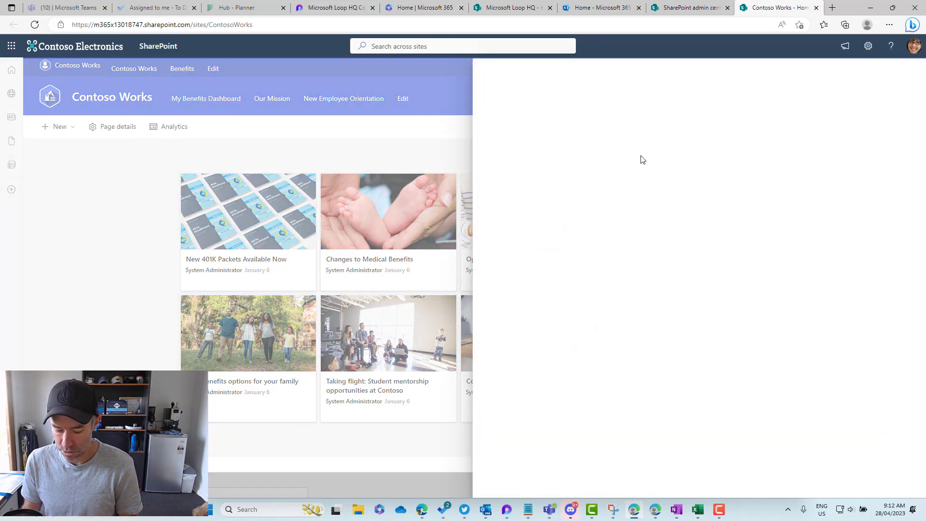
left_click(579, 214)
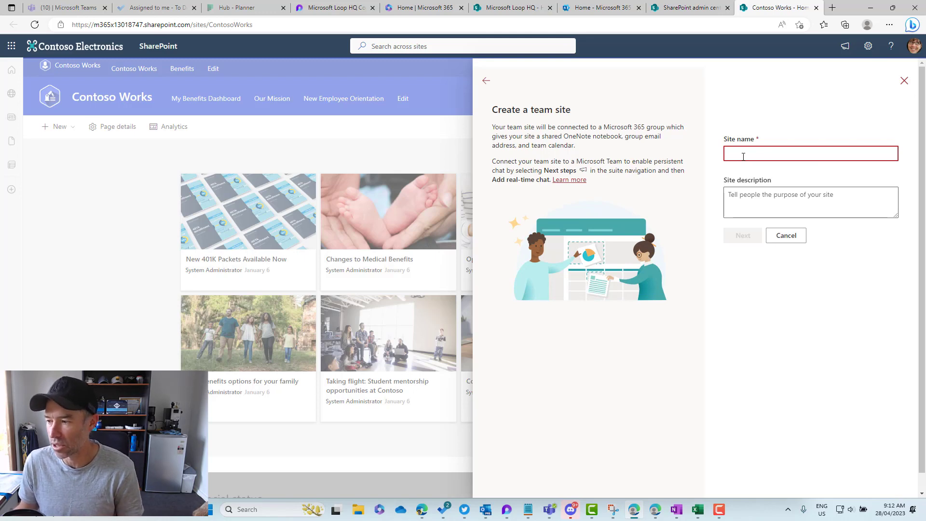
type("AU Sales")
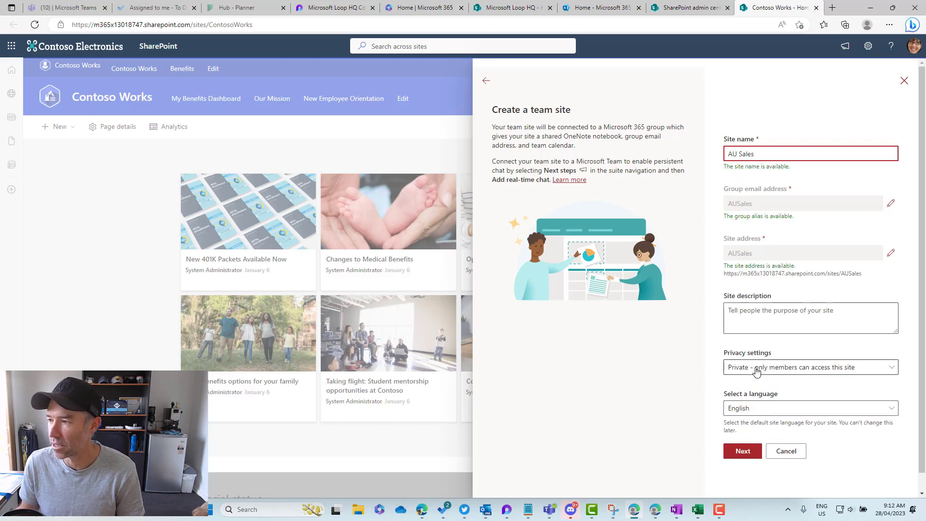
left_click(745, 453)
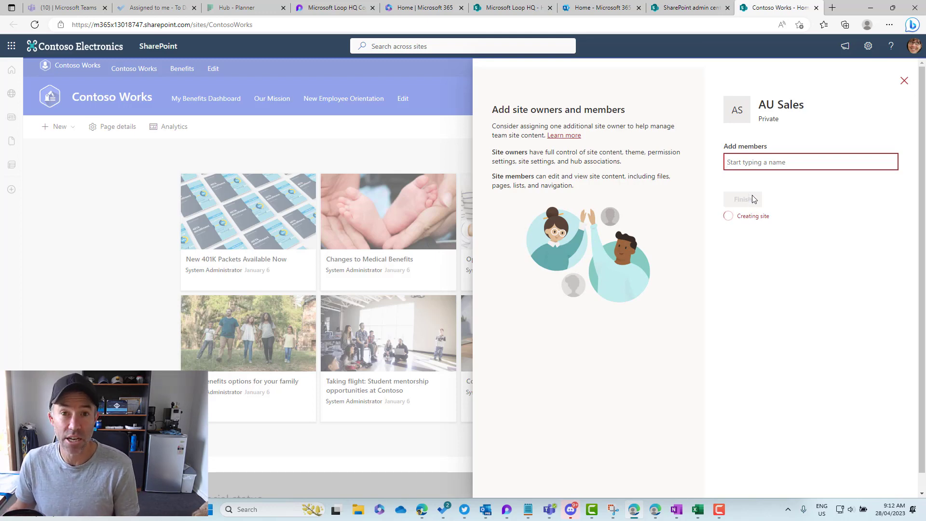
Finish creating AU Sales, dismiss the design prompt, and go to the Contoso Works hub.
left_click(743, 200)
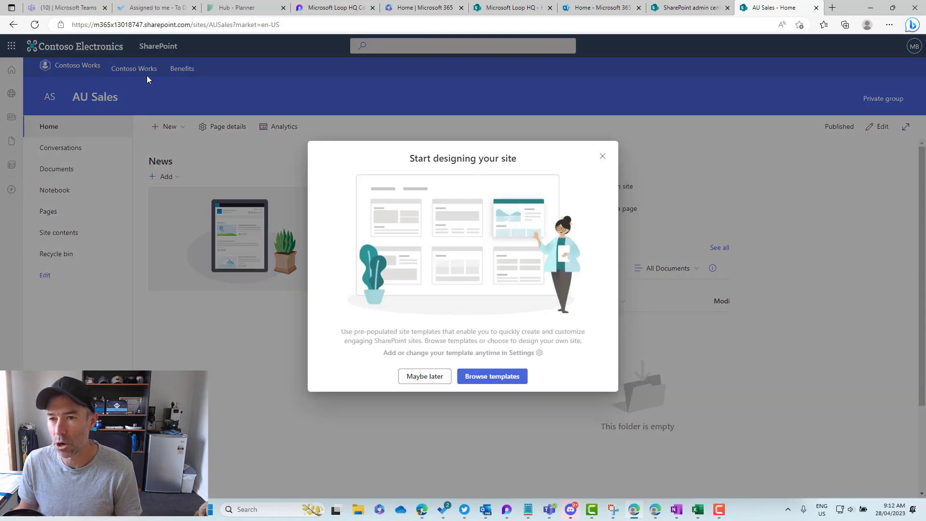
left_click(601, 157)
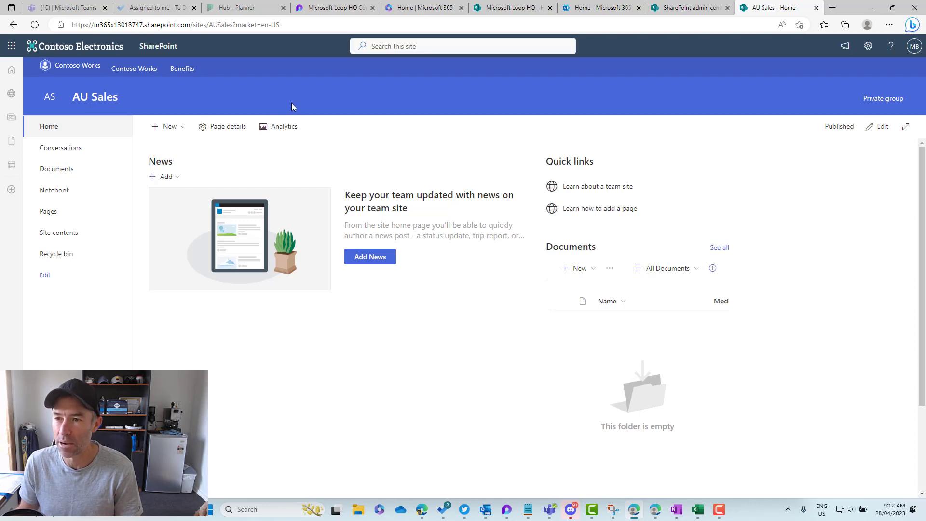
left_click(93, 69)
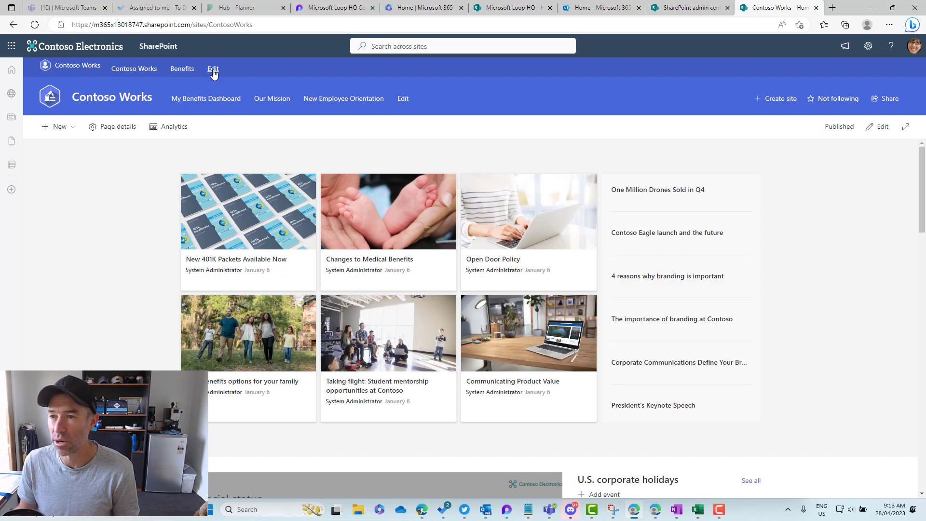
Copy the AU Sales site's web address from its home page.
left_click(212, 69)
mouse_move(96, 163)
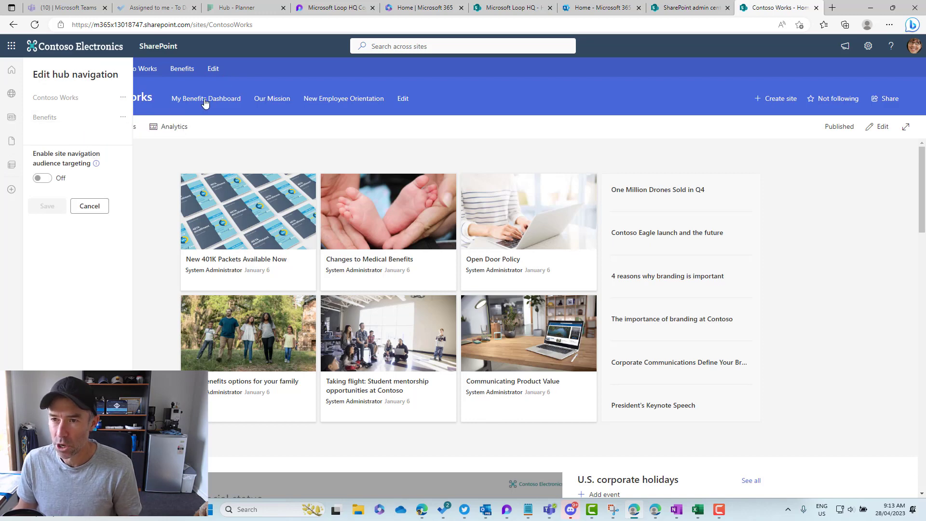
left_click(13, 24)
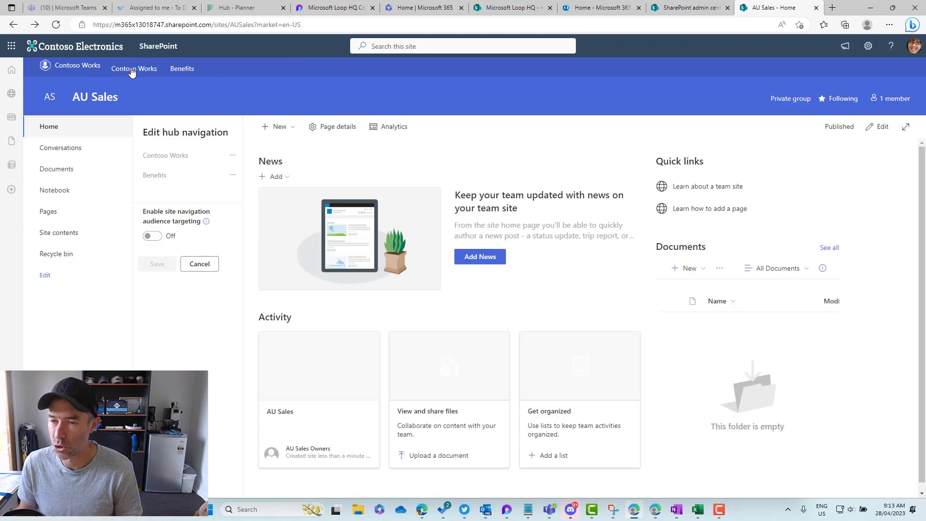
left_click_drag(254, 25, 93, 24)
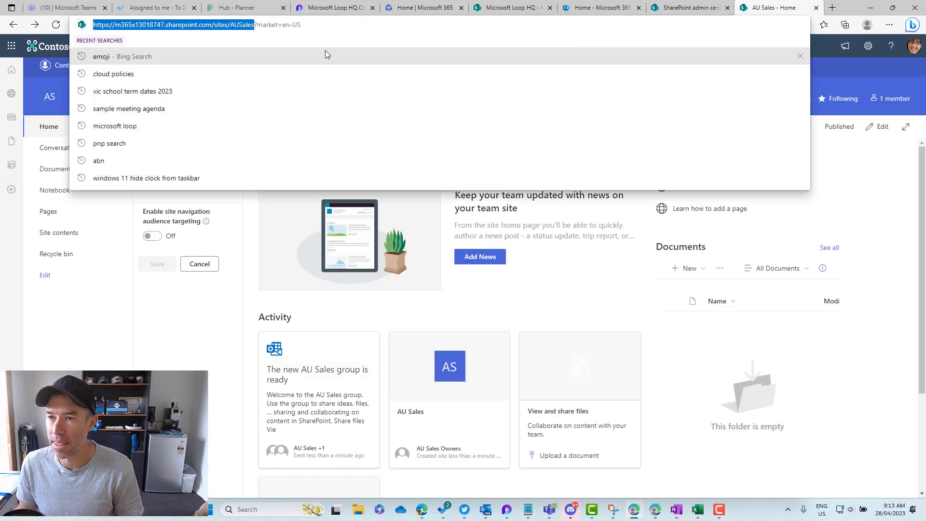
left_click(201, 302)
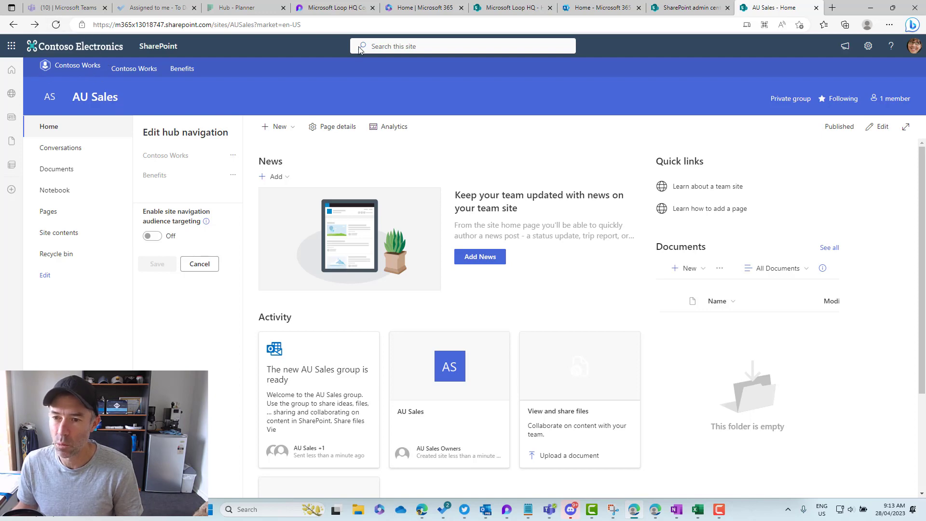
Add a hub navigation Link after Benefits with the AU Sales site URL as its address.
left_click(36, 45)
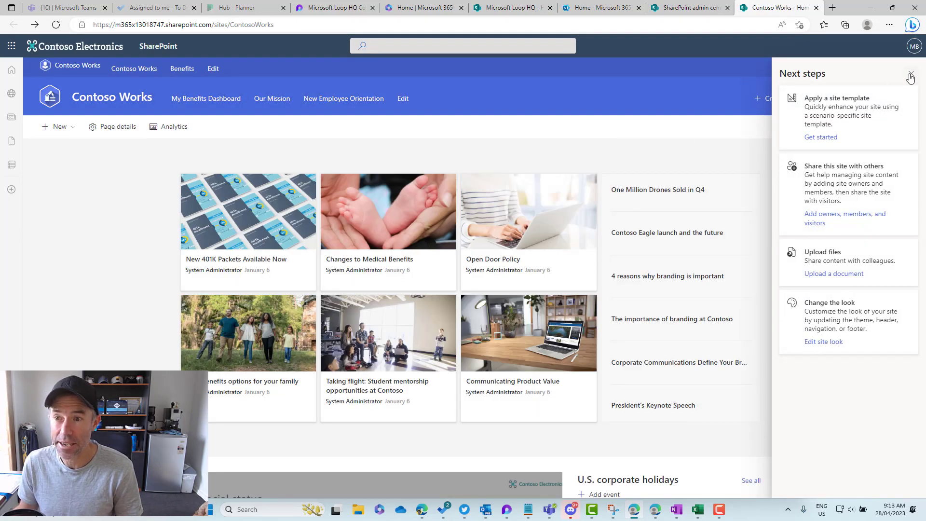
left_click(911, 73)
left_click(212, 68)
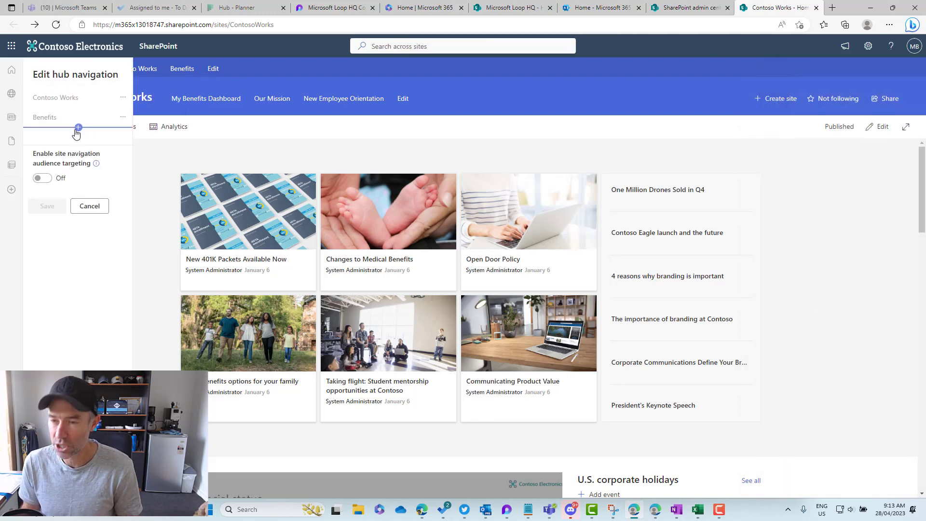
left_click(78, 127)
left_click(182, 90)
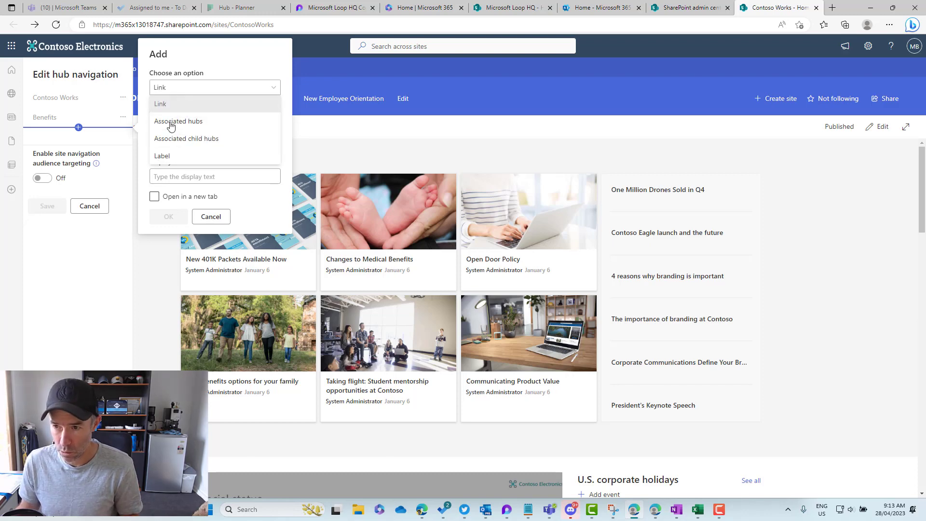
left_click(209, 57)
left_click(183, 124)
key("BackSpace")
key("BackSpace")
key("BackSpace")
key("BackSpace")
key("BackSpace")
key("BackSpace")
type("https://m365x13018747.sharepoint.com/sites/AllSales")
left_click_drag(170, 133, 198, 133)
Set the link's display name to 'AU Sales', confirm it, and save the hub navigation.
left_click(190, 177)
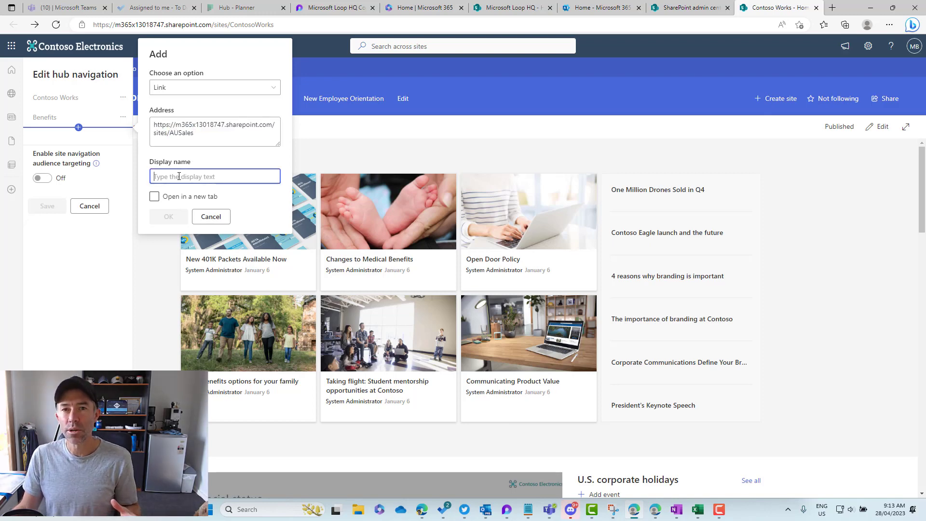
type("AUSales")
right_click(165, 179)
left_click(164, 176)
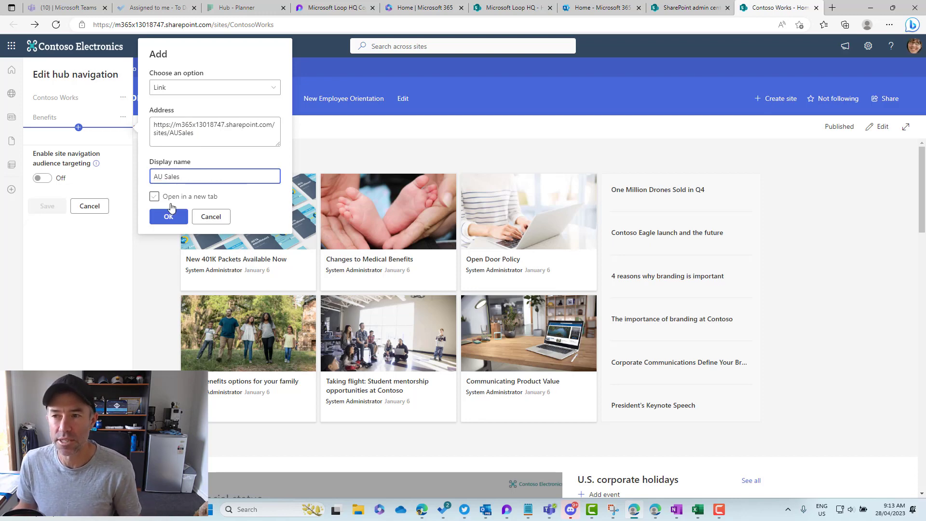
left_click(168, 216)
left_click(48, 226)
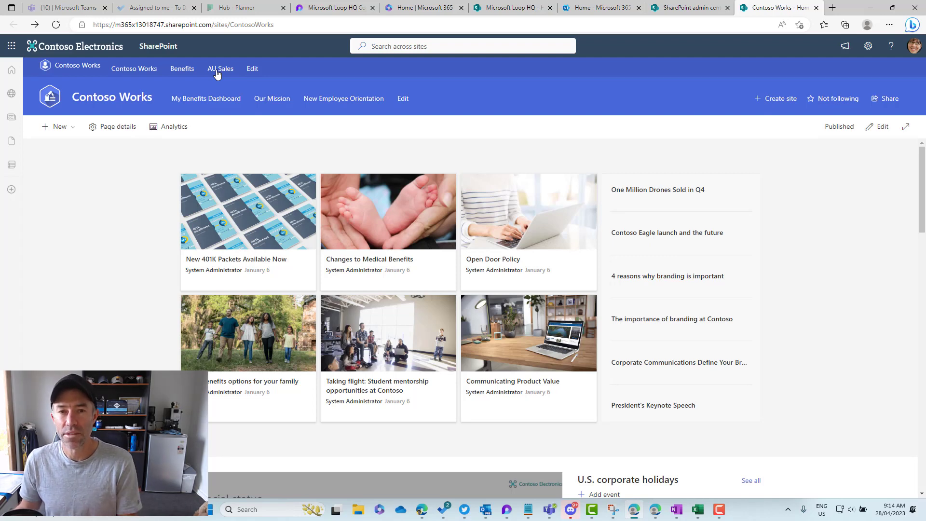
Turn on hub navigation audience targeting and open the AU Sales link's settings.
left_click(252, 69)
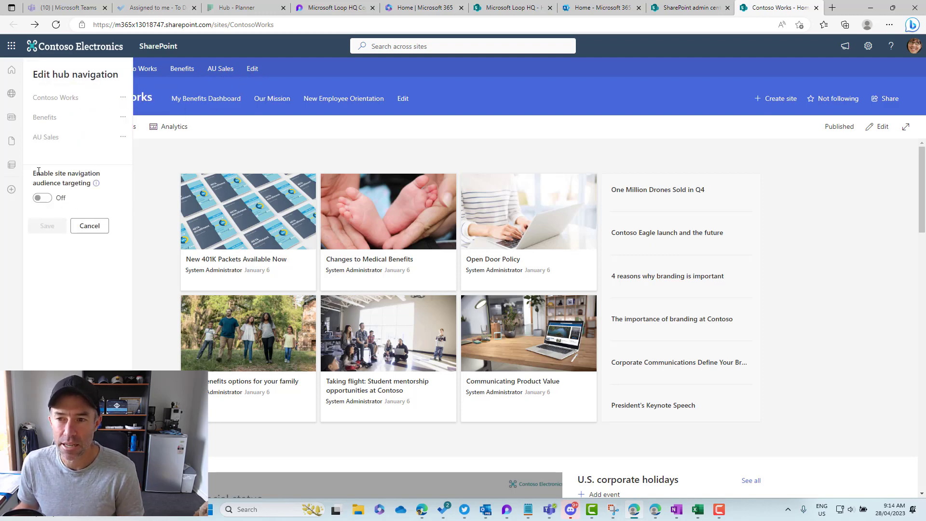
left_click(43, 198)
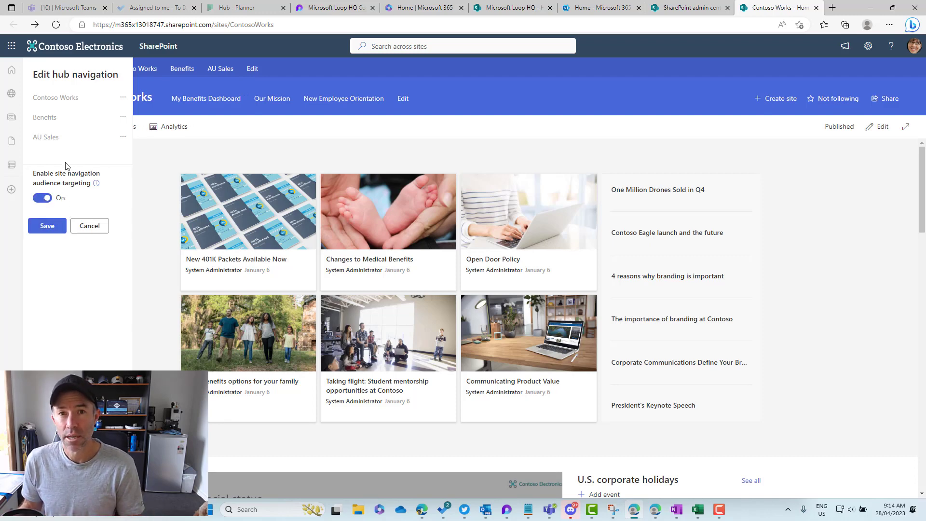
left_click(123, 139)
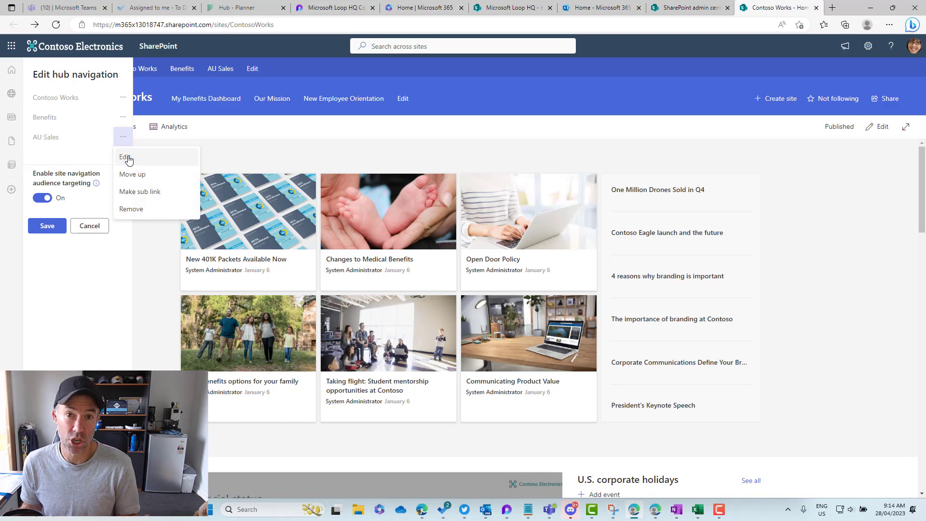
left_click(126, 157)
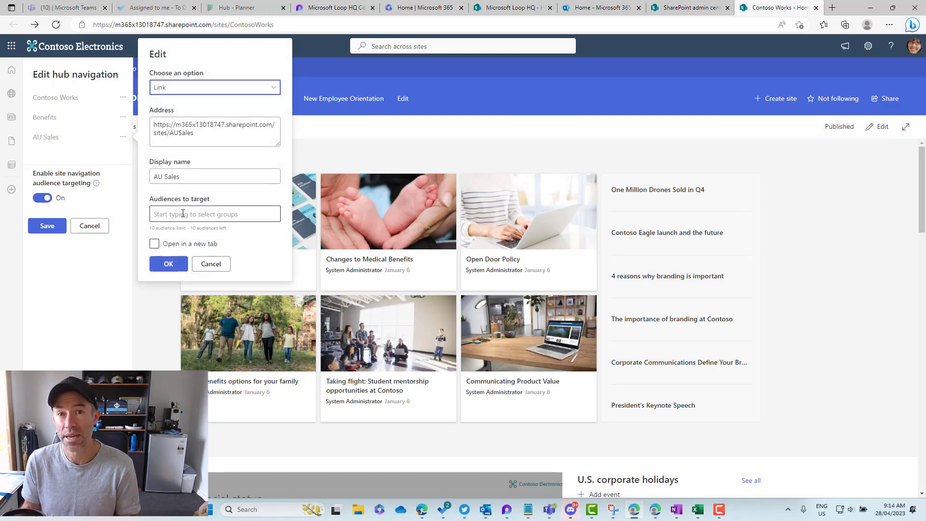
Target the AU Sales link at the sg-Sales and Marketing group.
left_click(183, 214)
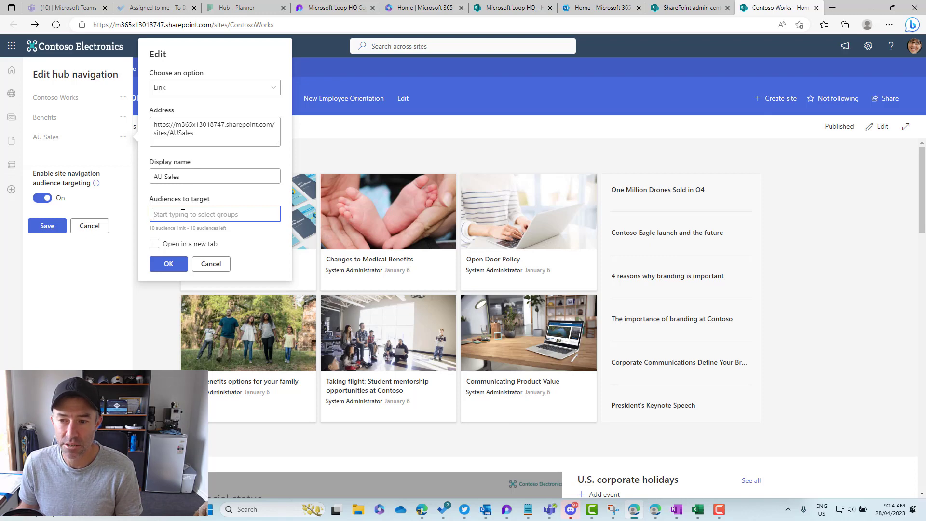
type("sg")
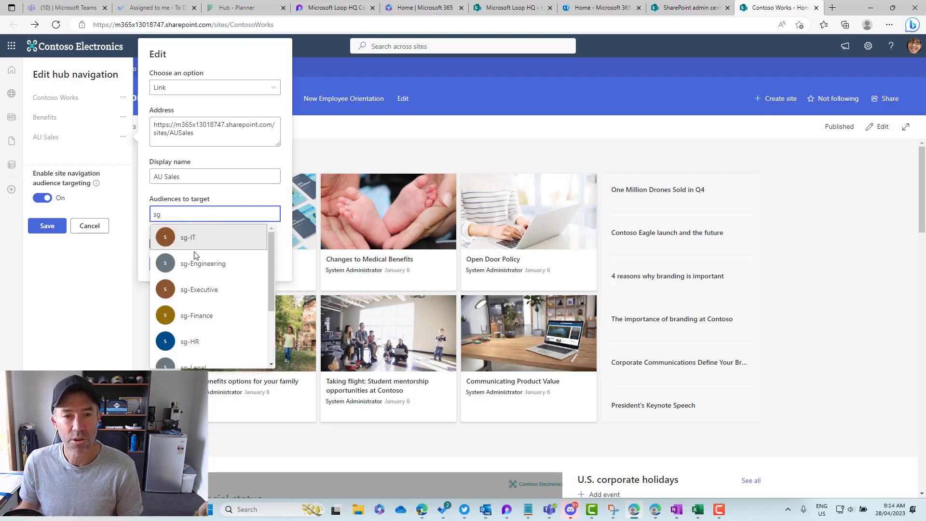
scroll(216, 277, "down", 1)
scroll(217, 272, "down", 1)
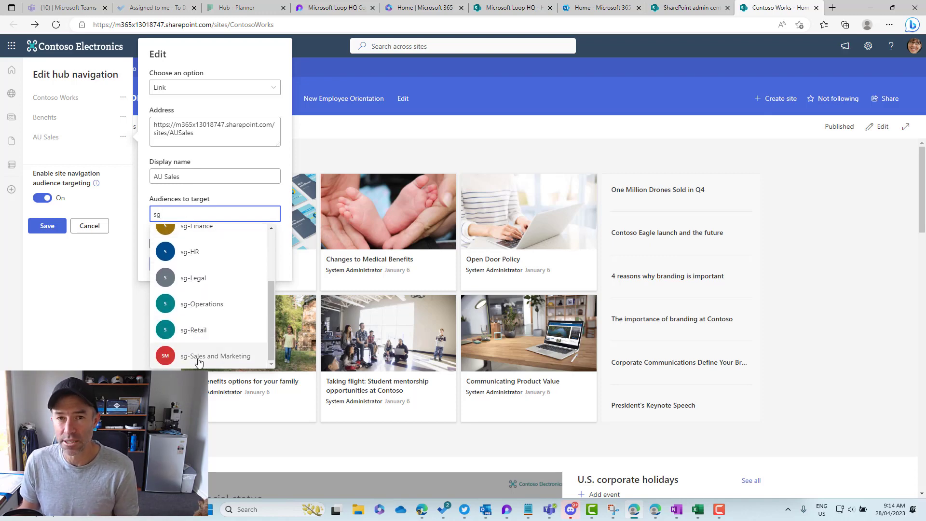
left_click(217, 361)
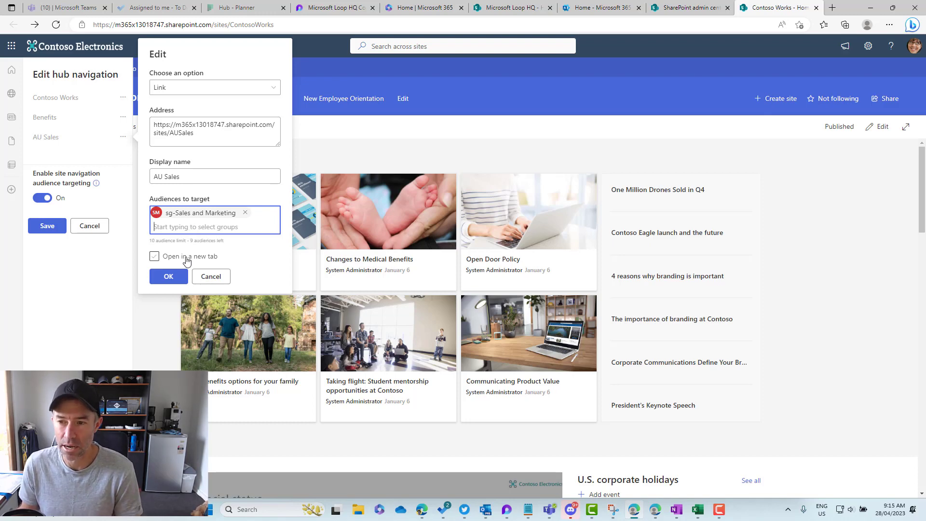
left_click(162, 243)
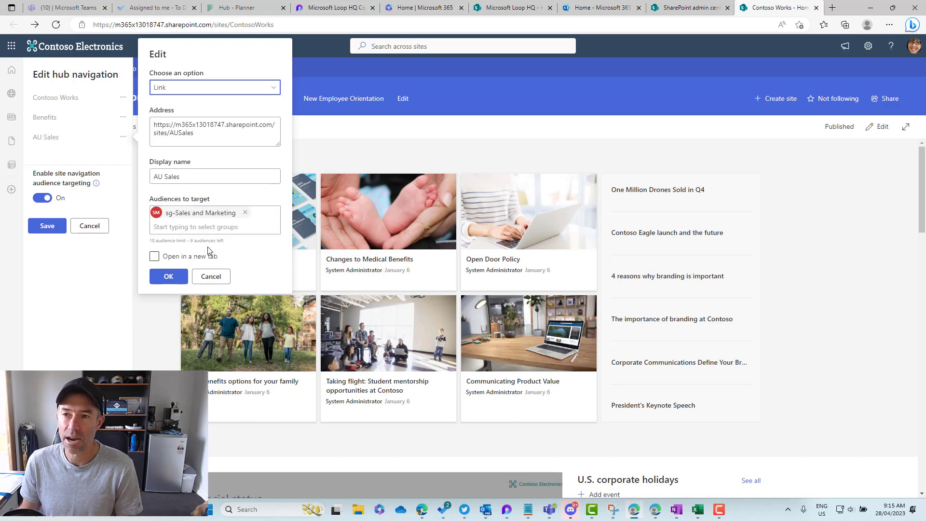
left_click(176, 280)
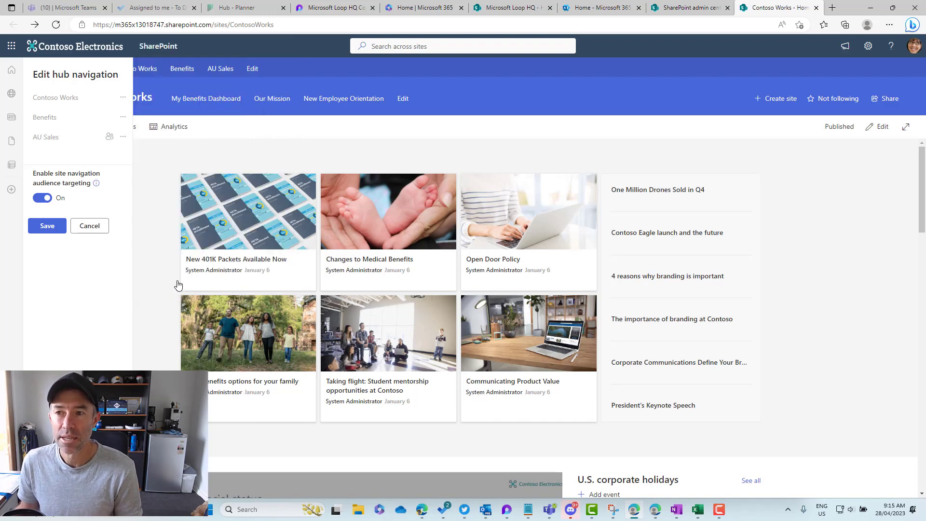
Save the hub navigation with the audience-targeted AU Sales link.
left_click(54, 228)
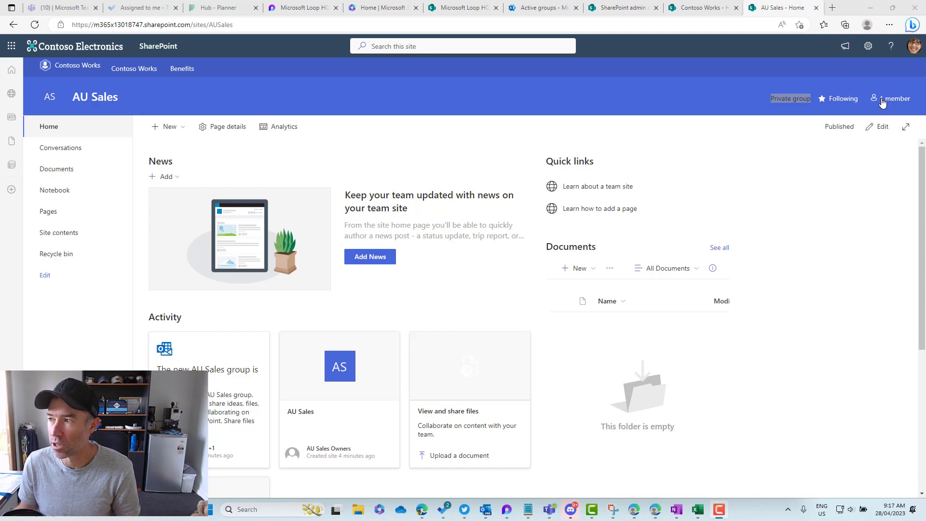
Open the AU Sales Site permissions panel and expand its owners, members and visitors sections.
left_click(868, 46)
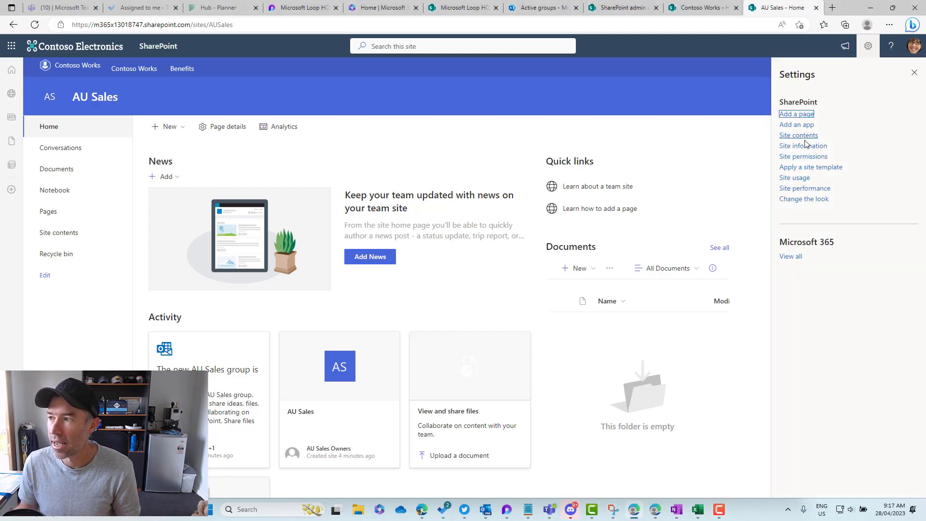
left_click(810, 156)
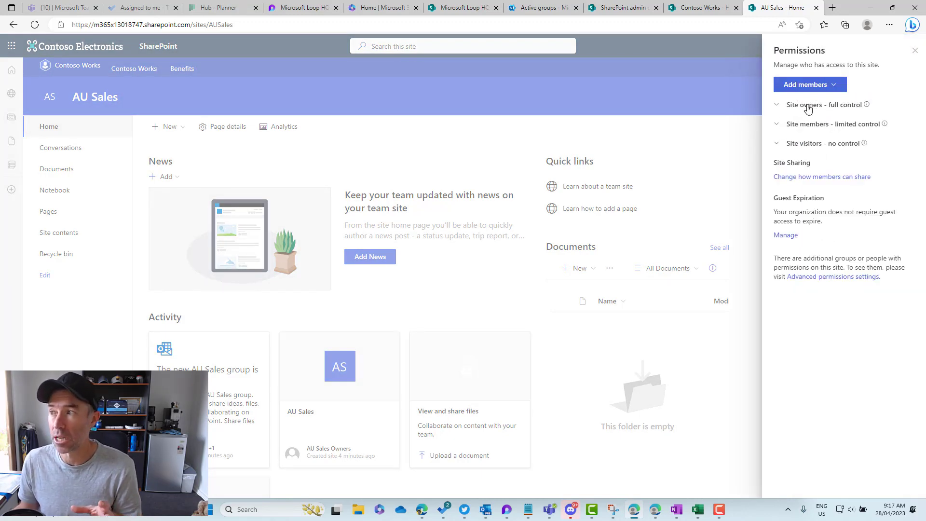
left_click(778, 128)
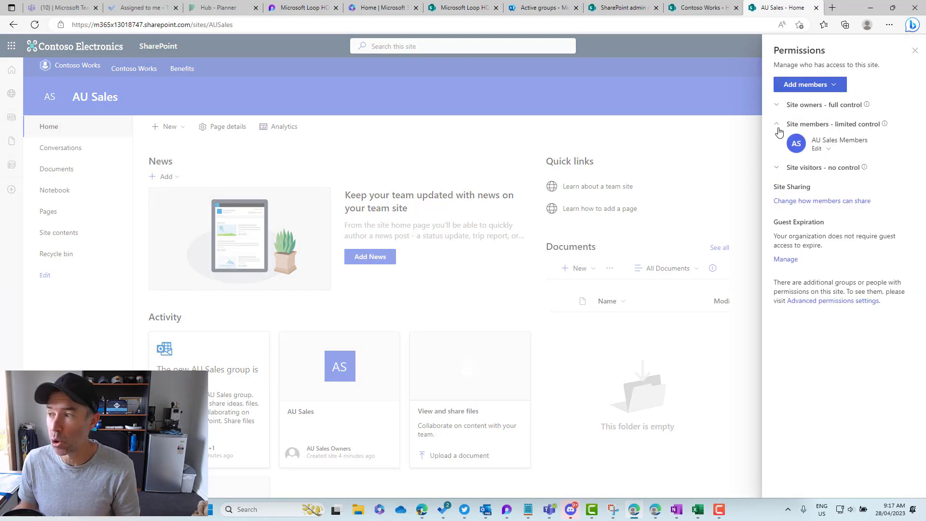
left_click(777, 169)
left_click(779, 107)
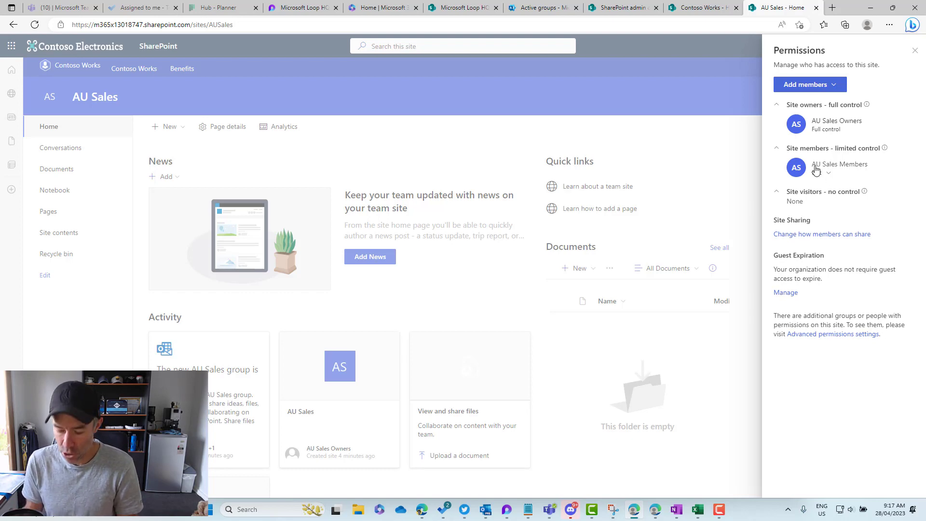
Add AU Sales Members as a second audience on the AU Sales link and save.
mouse_move(853, 169)
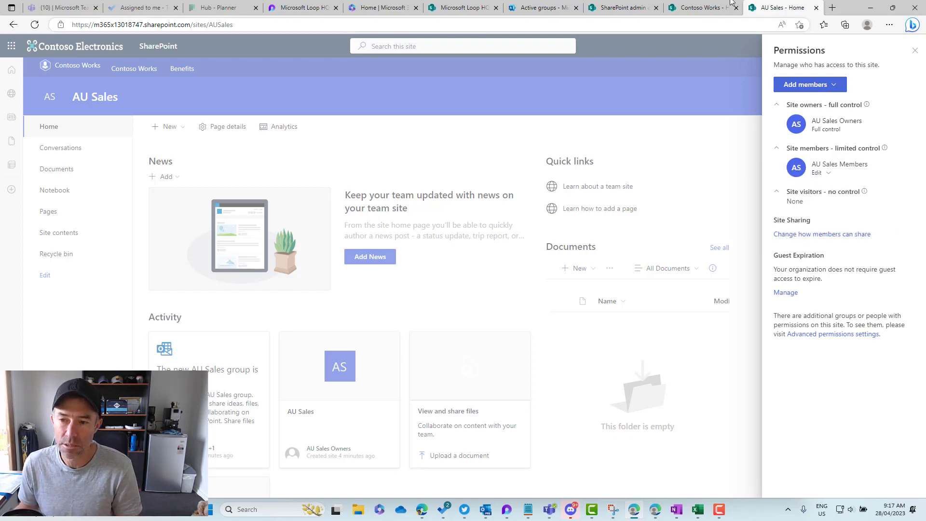
left_click(702, 8)
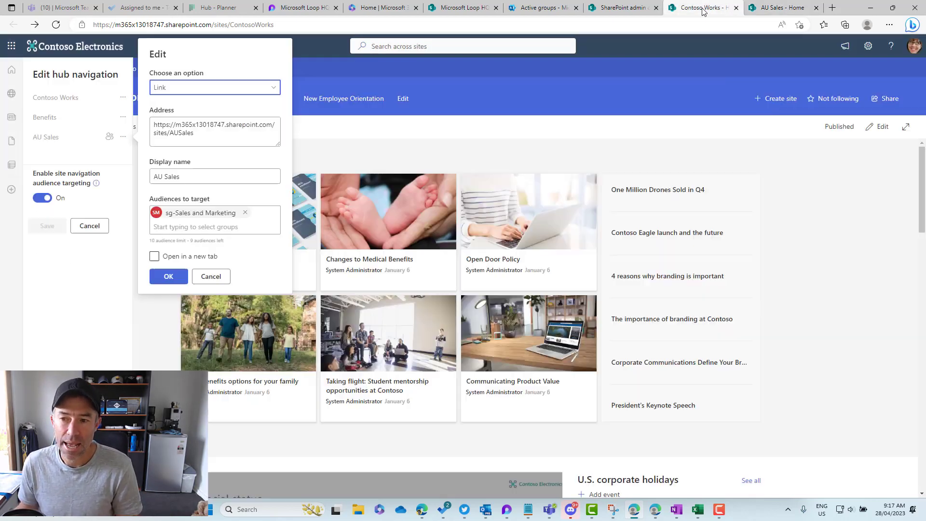
left_click(192, 225)
type("au  sales")
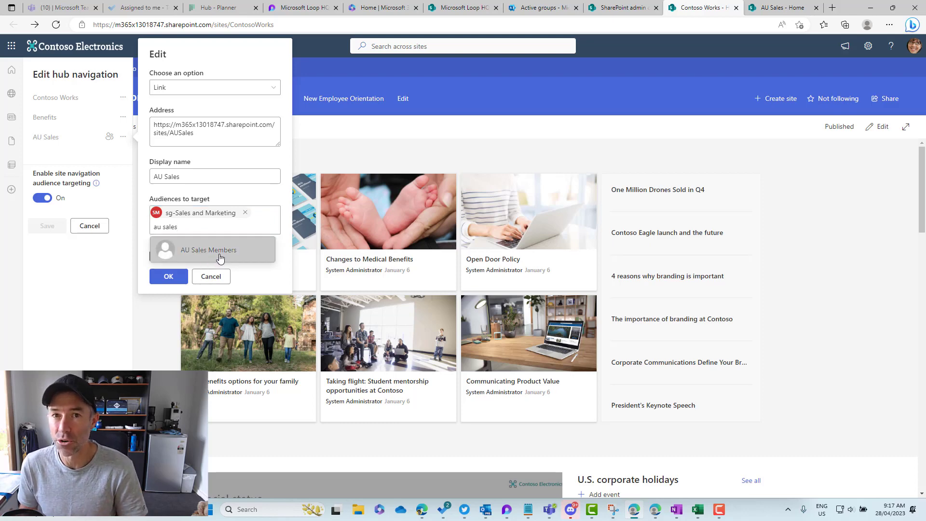
left_click(218, 257)
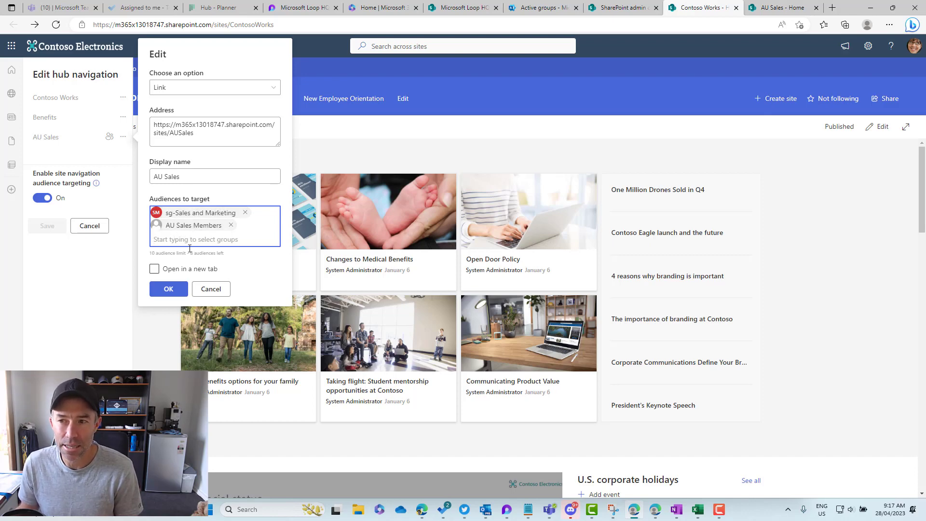
left_click(169, 289)
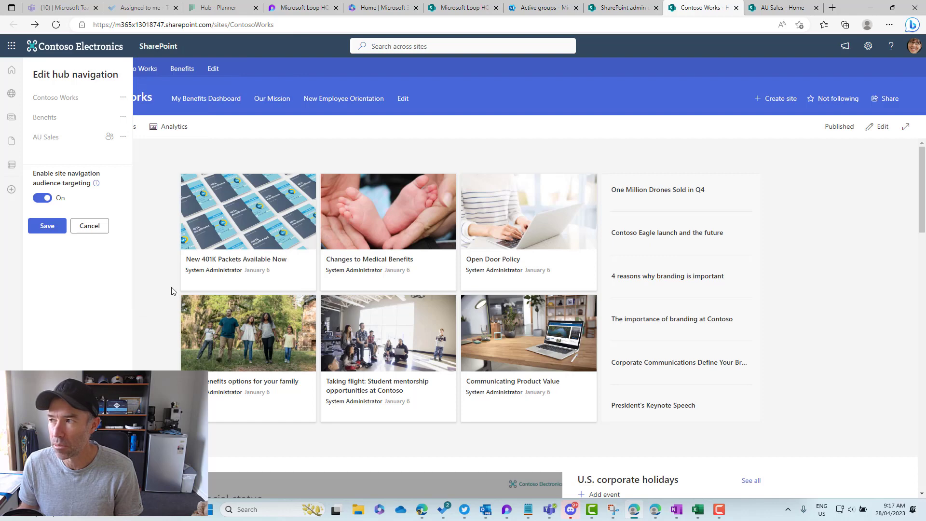
left_click(54, 227)
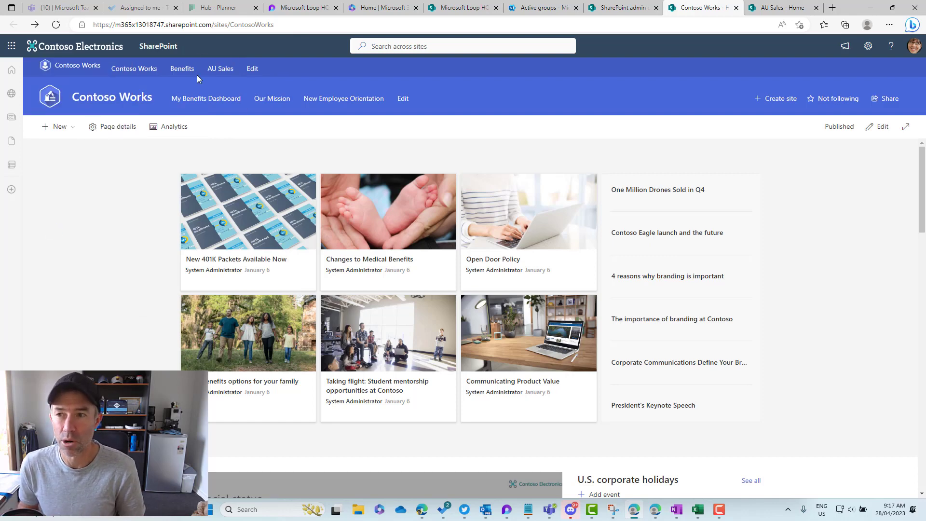
Switch to the AU Sales tab and close its Permissions and Settings panels.
left_click(803, 10)
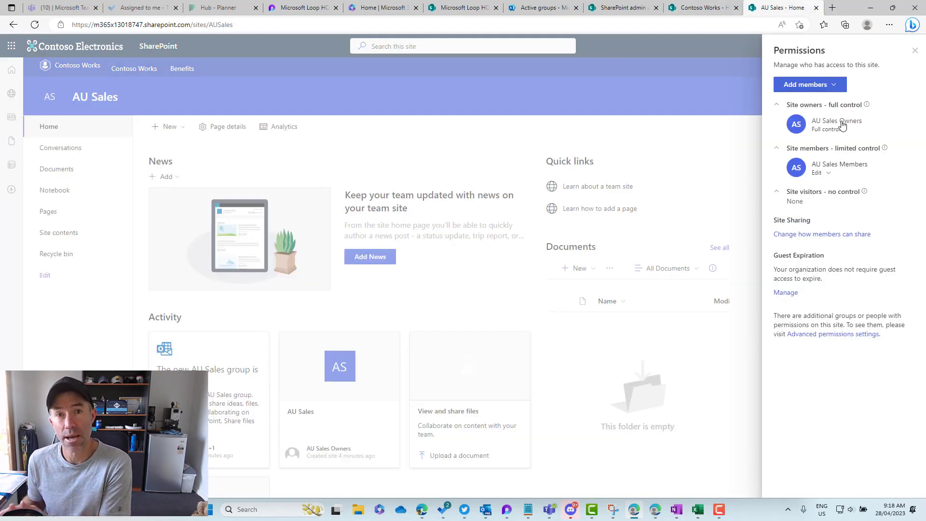
mouse_move(842, 124)
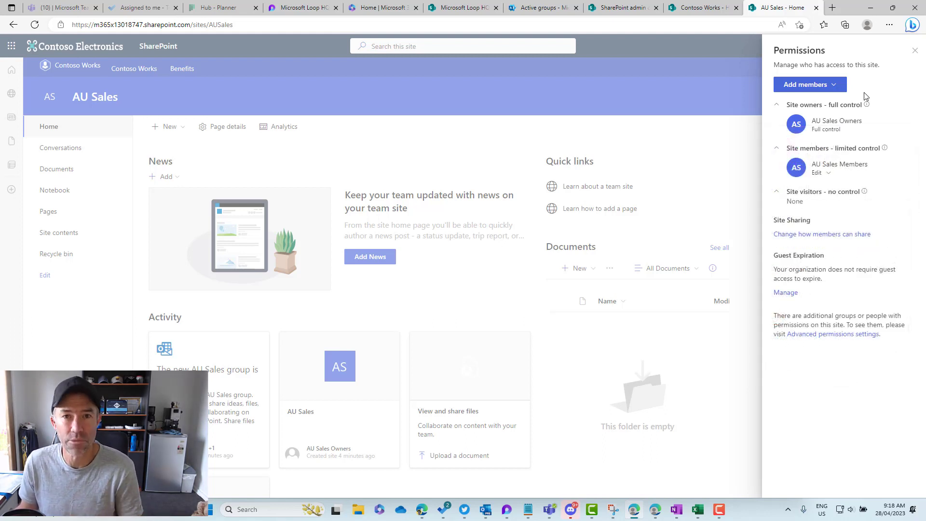
left_click(914, 51)
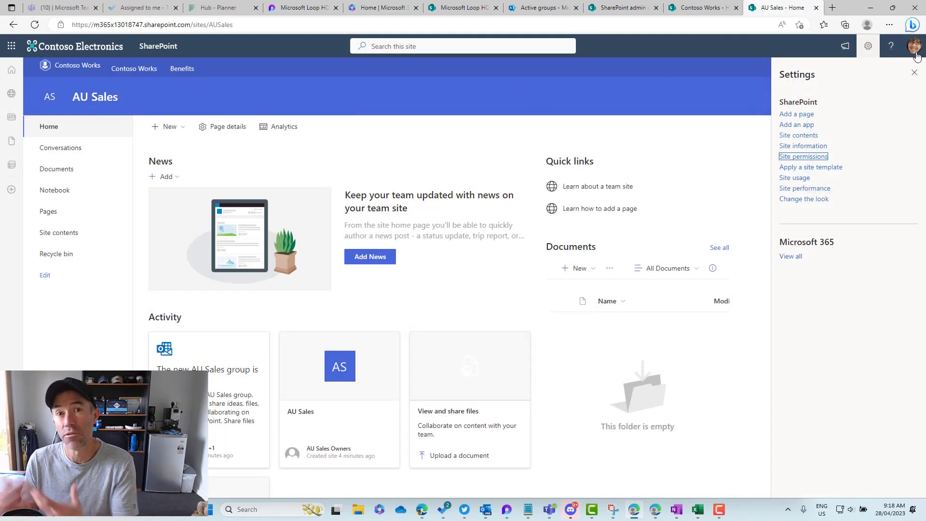
left_click(914, 76)
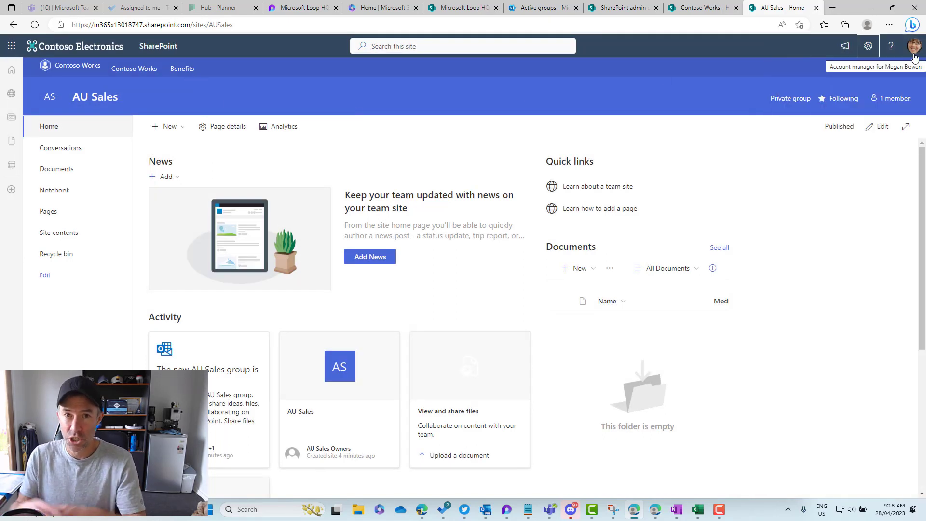